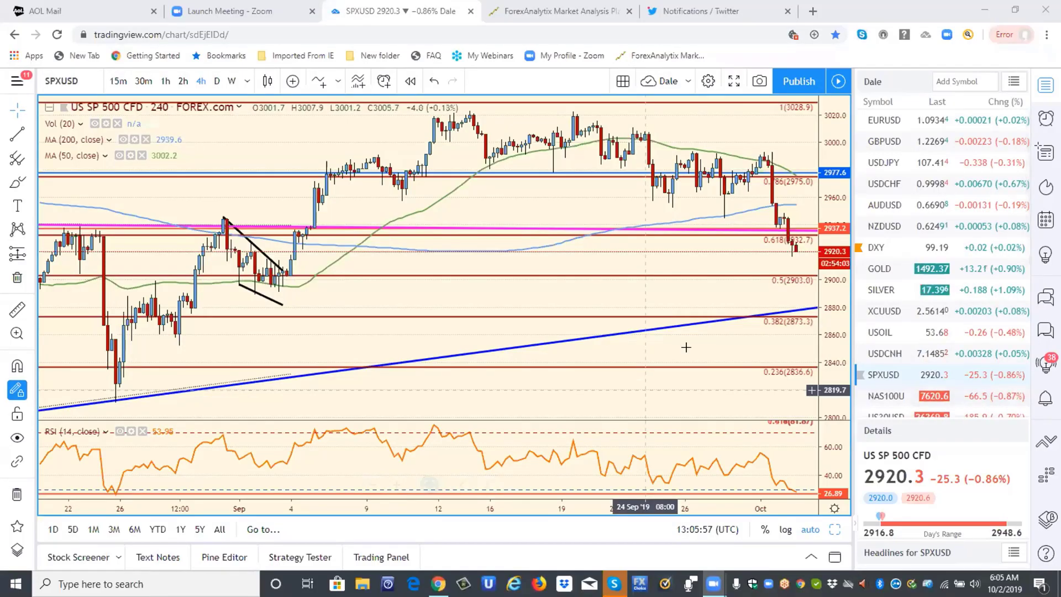
Step: Review the GOLD chart, then load the NUGT gold miners 3X ETF chart from further down the watchlist
click(875, 270)
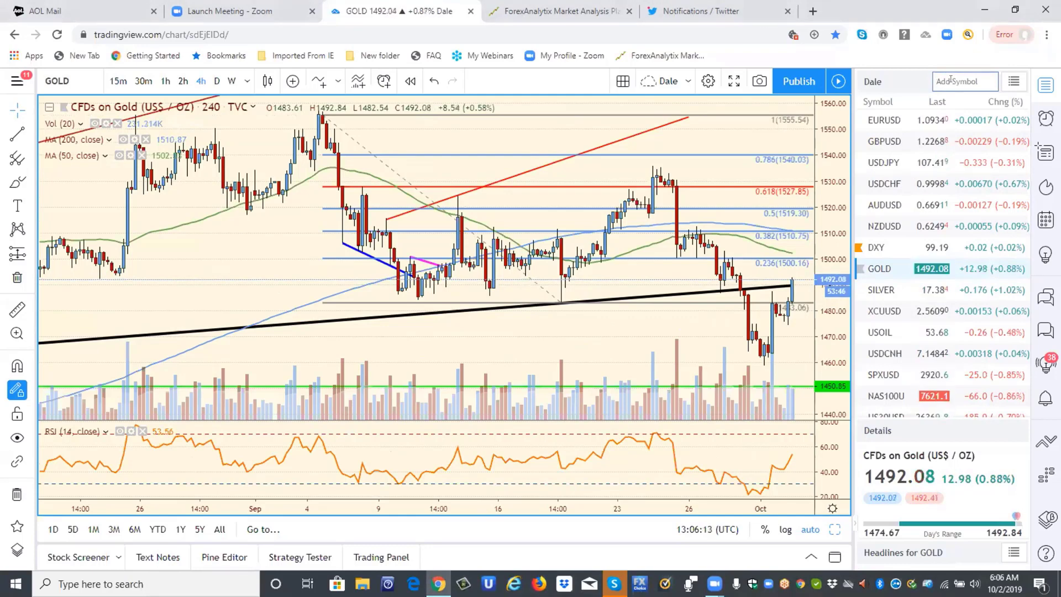
click(952, 80)
scroll(1030, 208, down, 1)
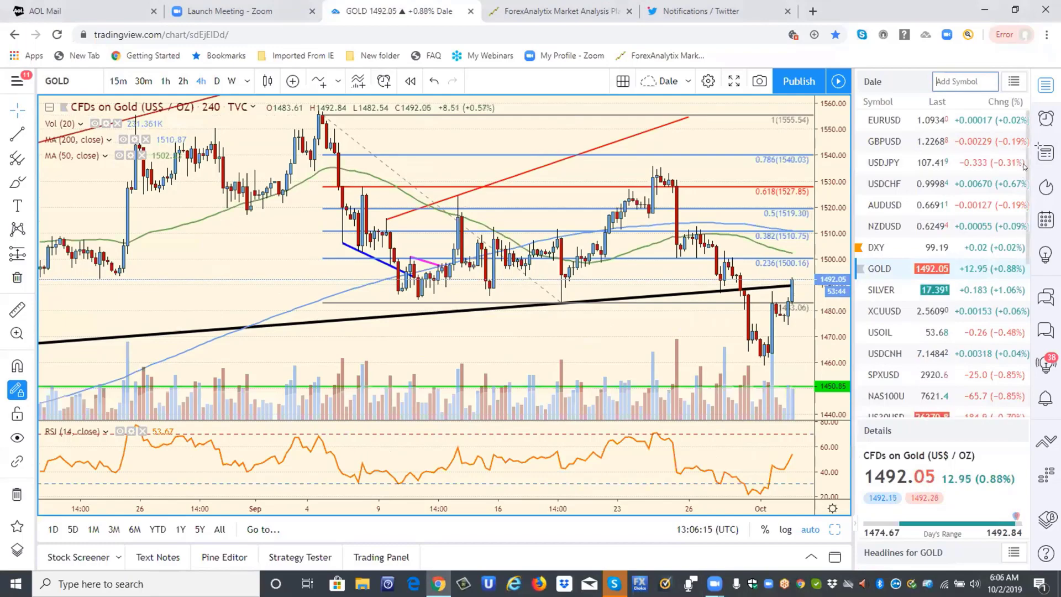
scroll(1029, 209, down, 5)
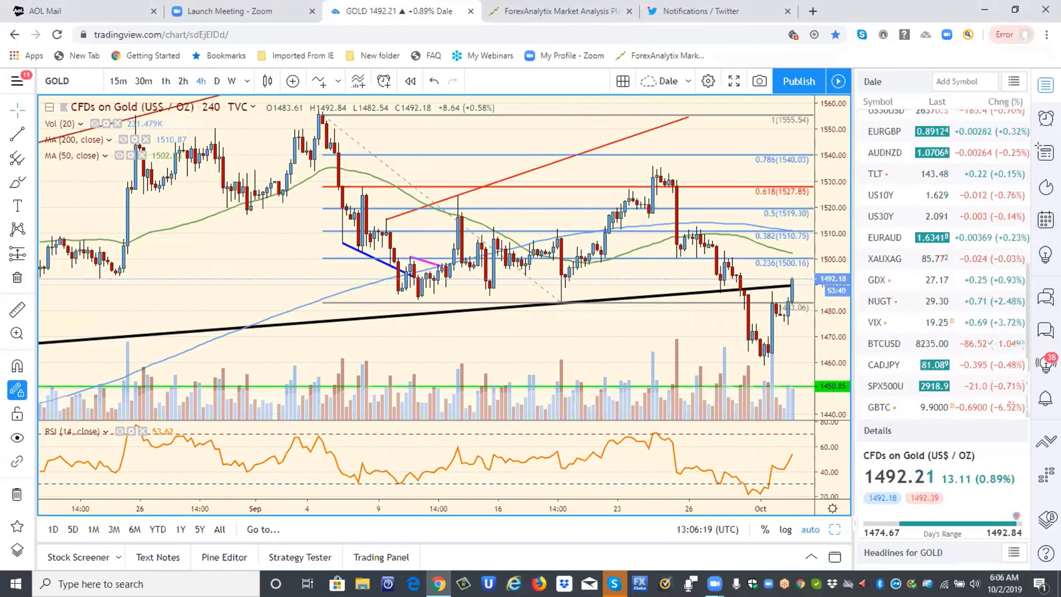
click(871, 303)
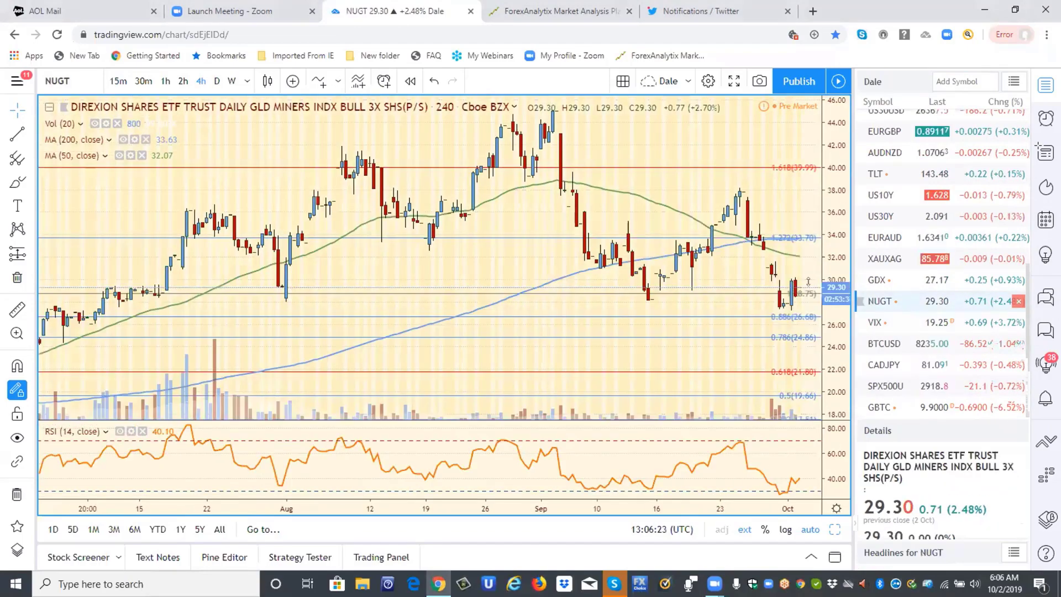
Step: Switch the NUGT chart to the D interval to show the 2019 rally
click(217, 82)
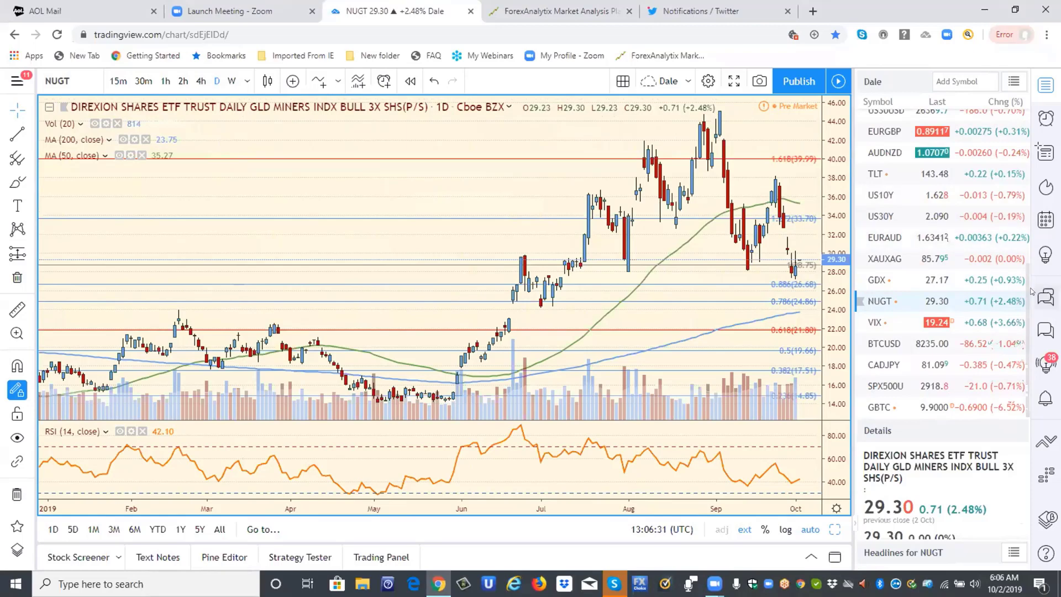
drag(1025, 283, 1025, 239)
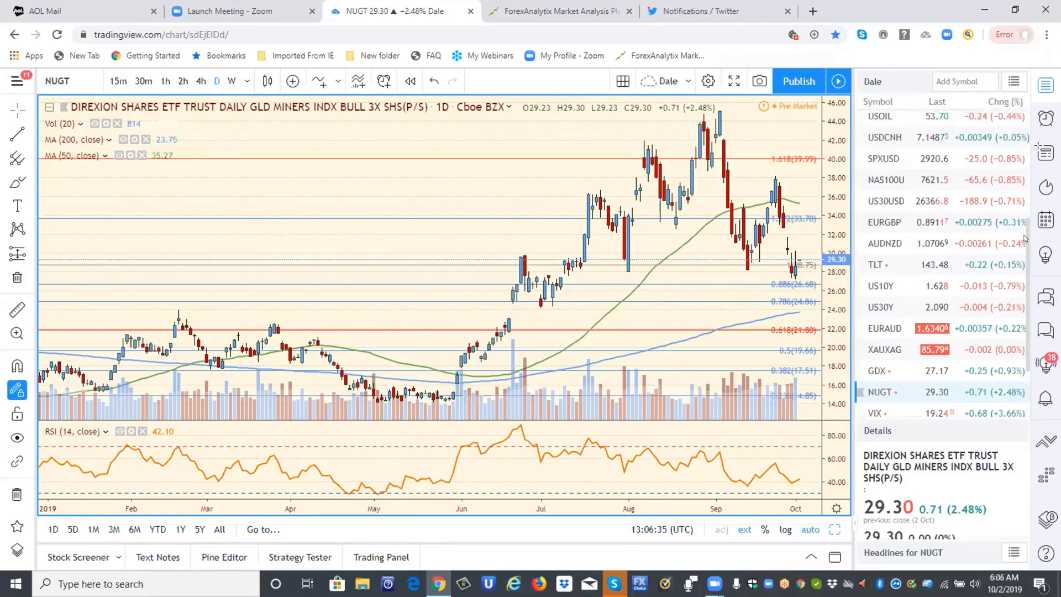
drag(1025, 239, 1030, 207)
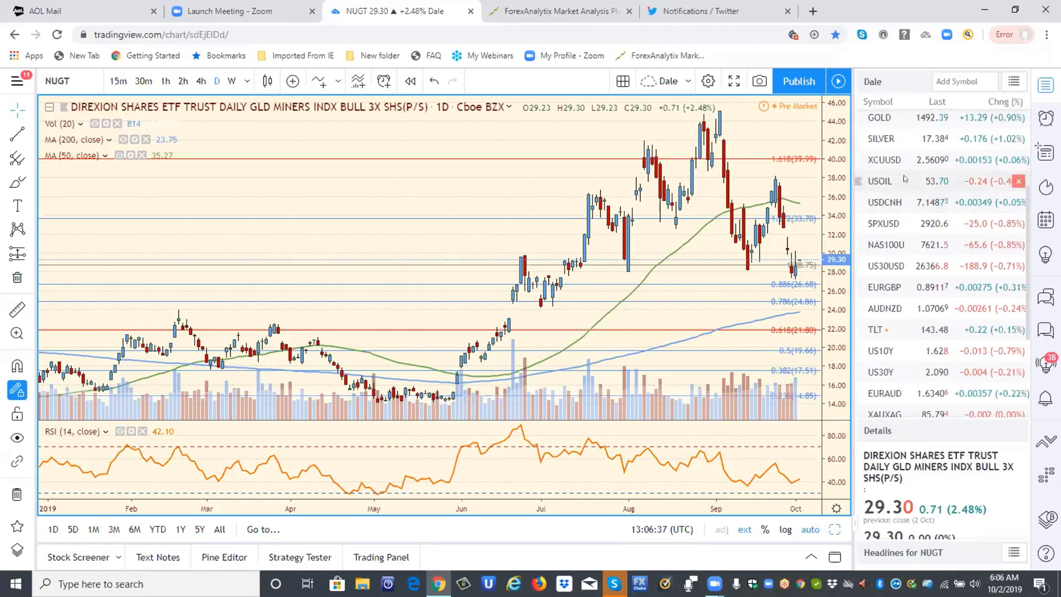
Step: Review copper on weekly candles, then load the US10Y 10-year yield chart
click(884, 160)
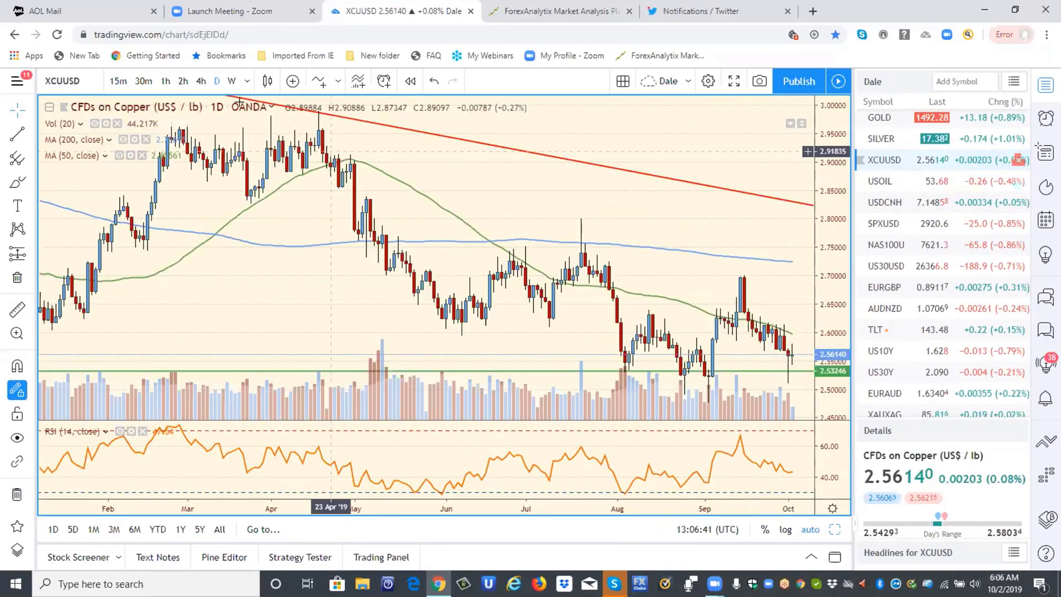
click(231, 81)
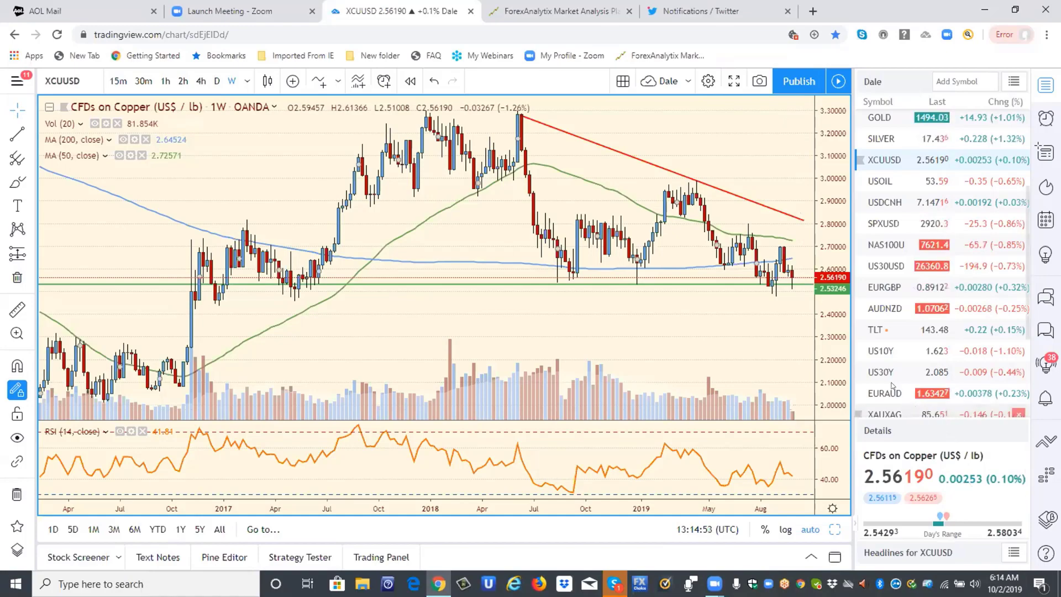
click(882, 351)
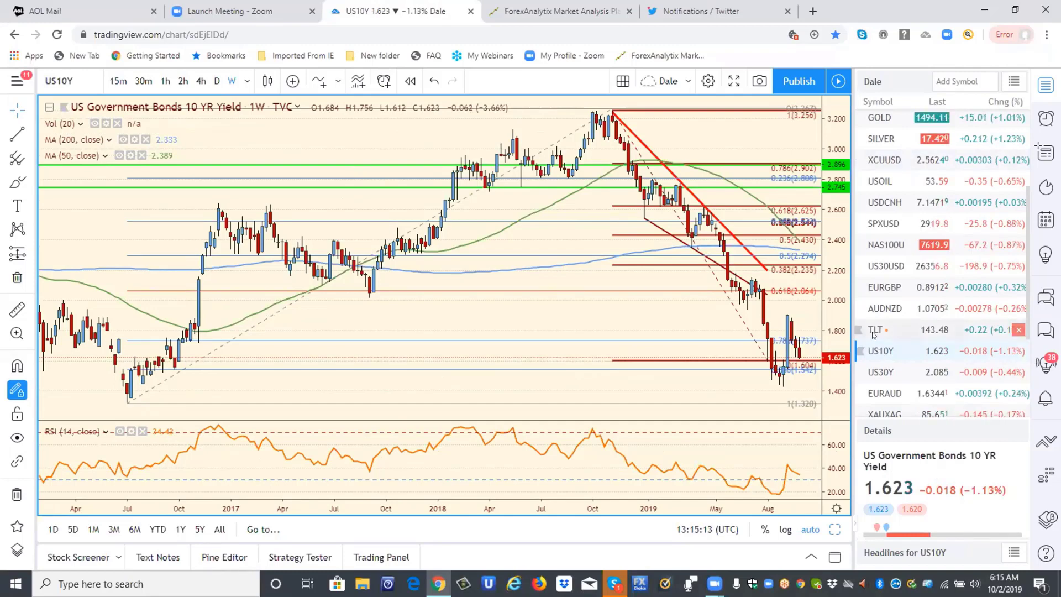
Step: Load the TLT chart from the watchlist, on weekly candles
click(873, 332)
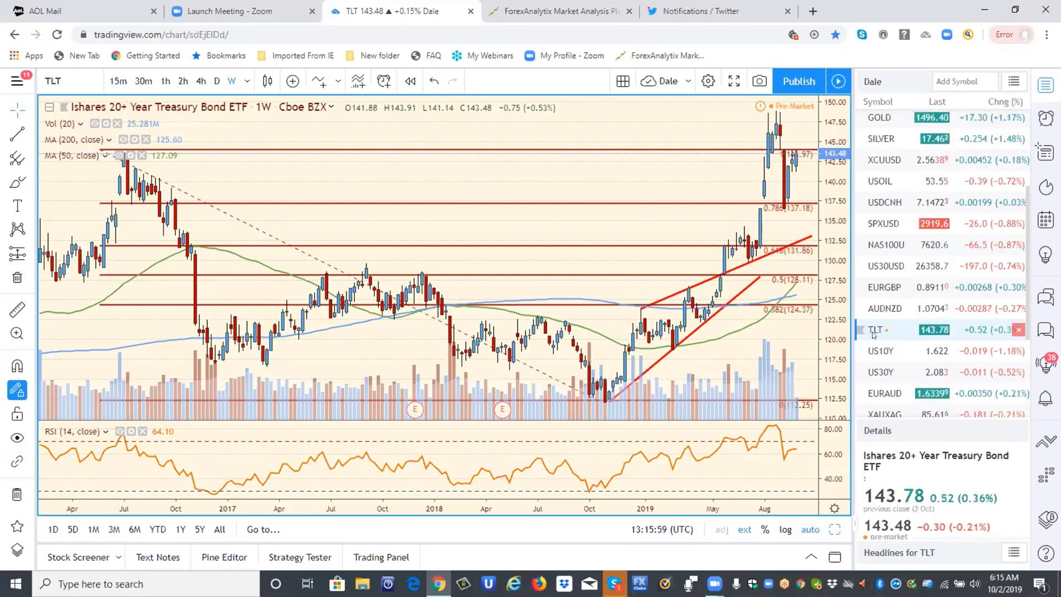
Step: Load the SPXUSD chart to view its broadening blue channel
click(873, 224)
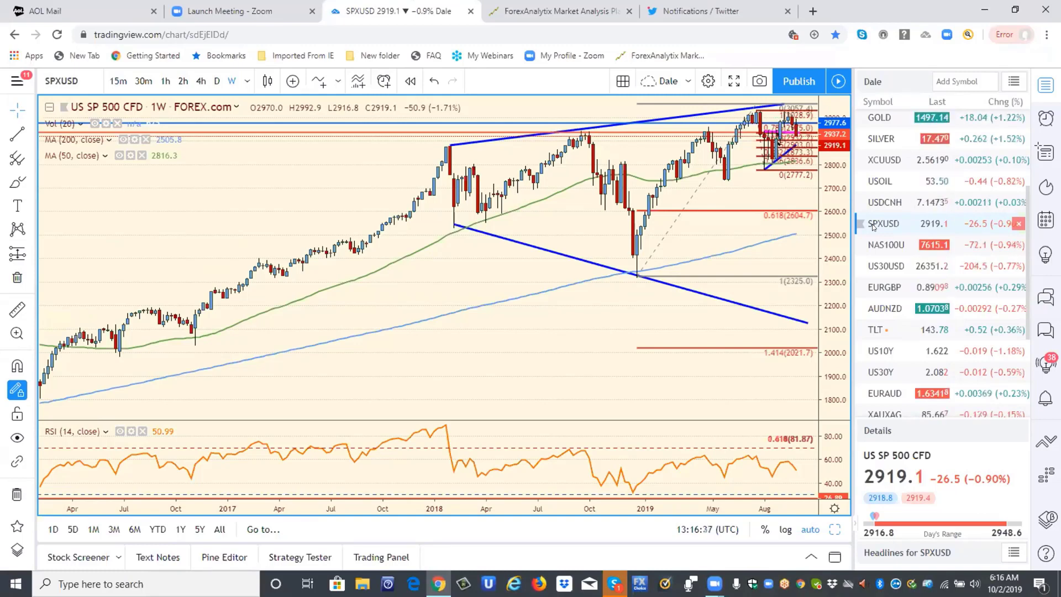
Step: Check the SPXUSD chart on daily candles, then move it to 1W bars
click(210, 81)
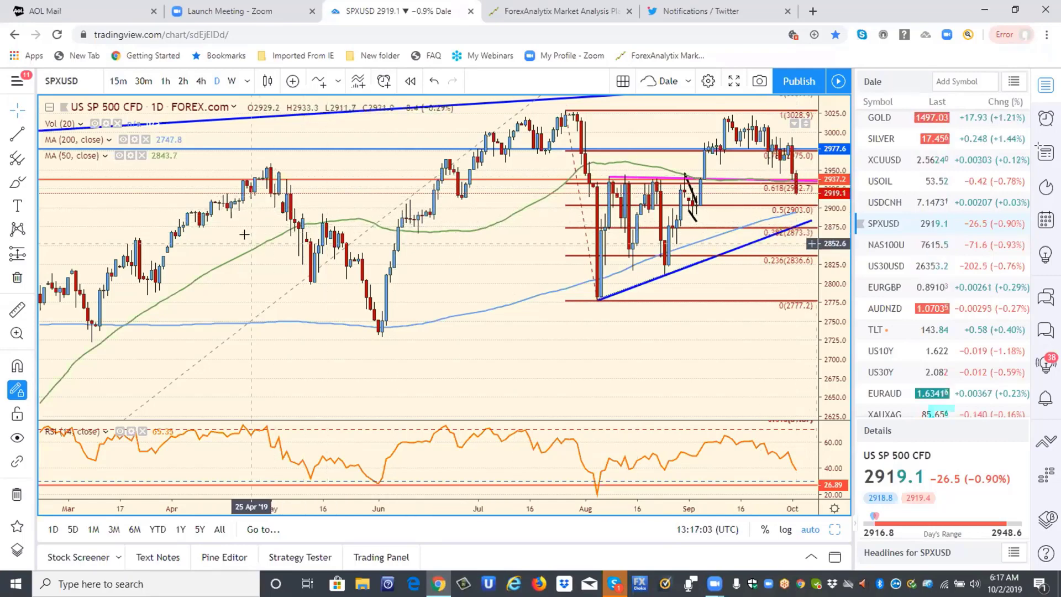
click(231, 83)
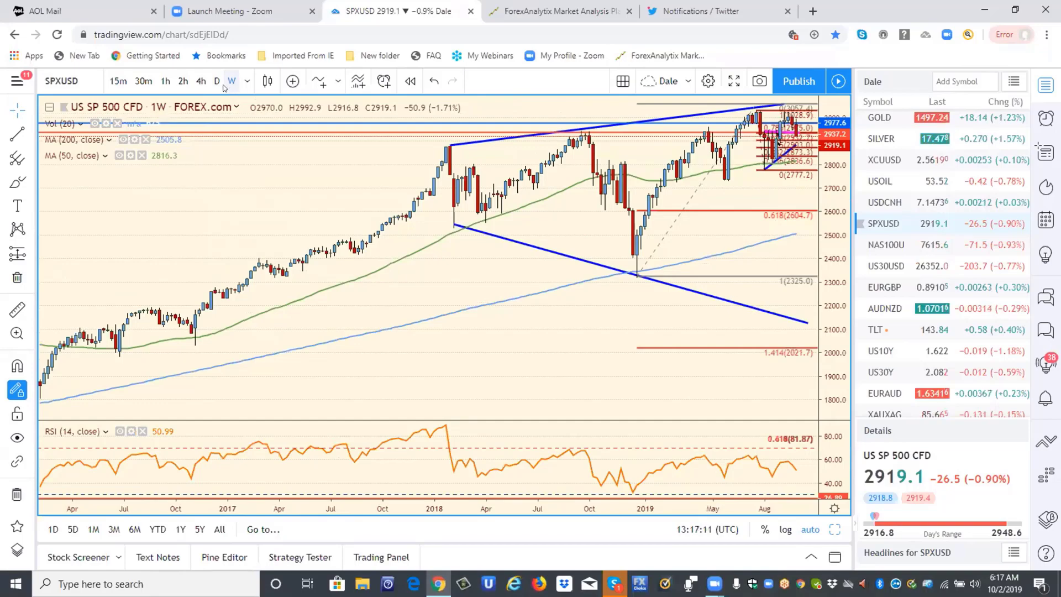
Step: Switch the SPXUSD chart to the 4h interval
click(200, 81)
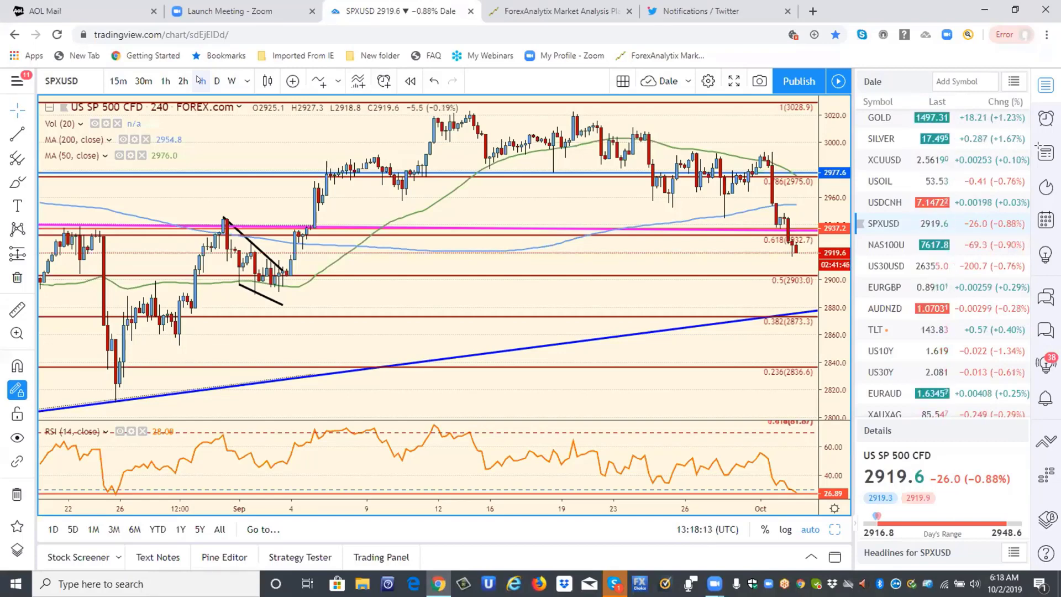
Step: Search 'SCHL' in Add Symbol and add SLB Schlumberger Limited to the watchlist
click(952, 80)
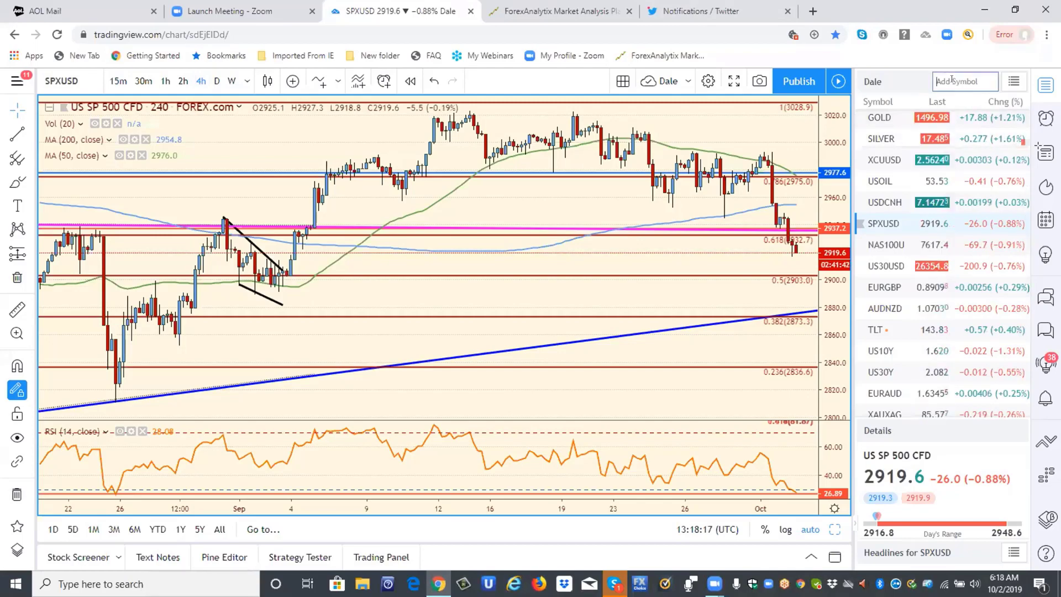
text(S)
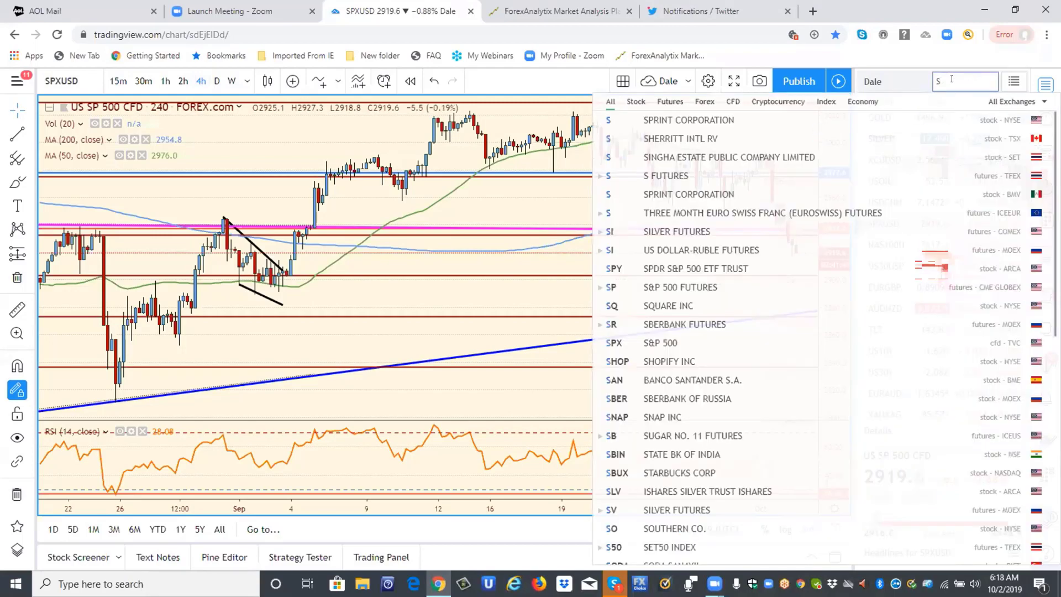
text(C)
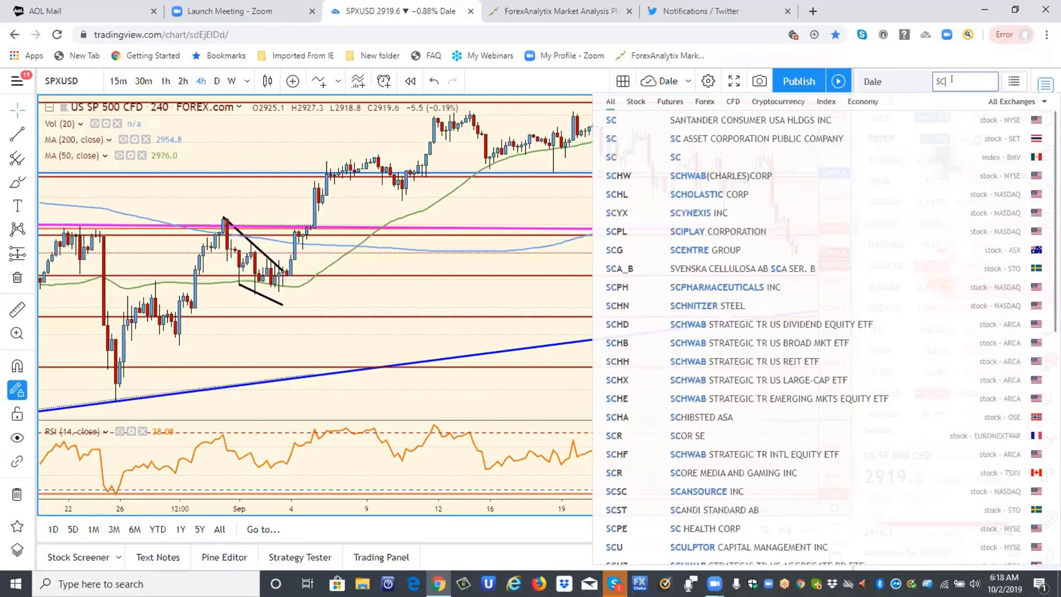
text(H)
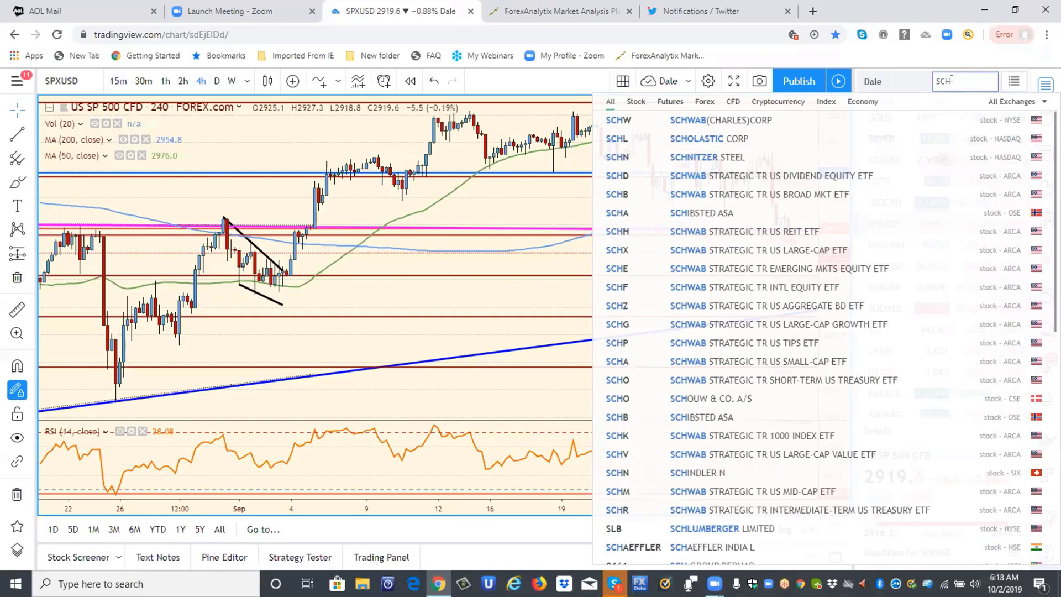
text(L)
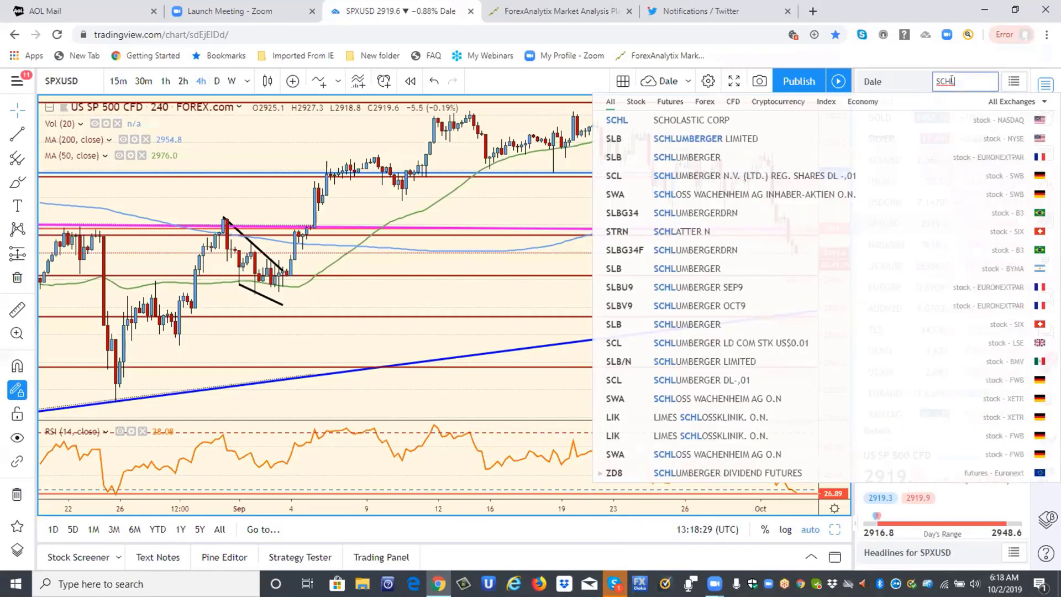
click(717, 141)
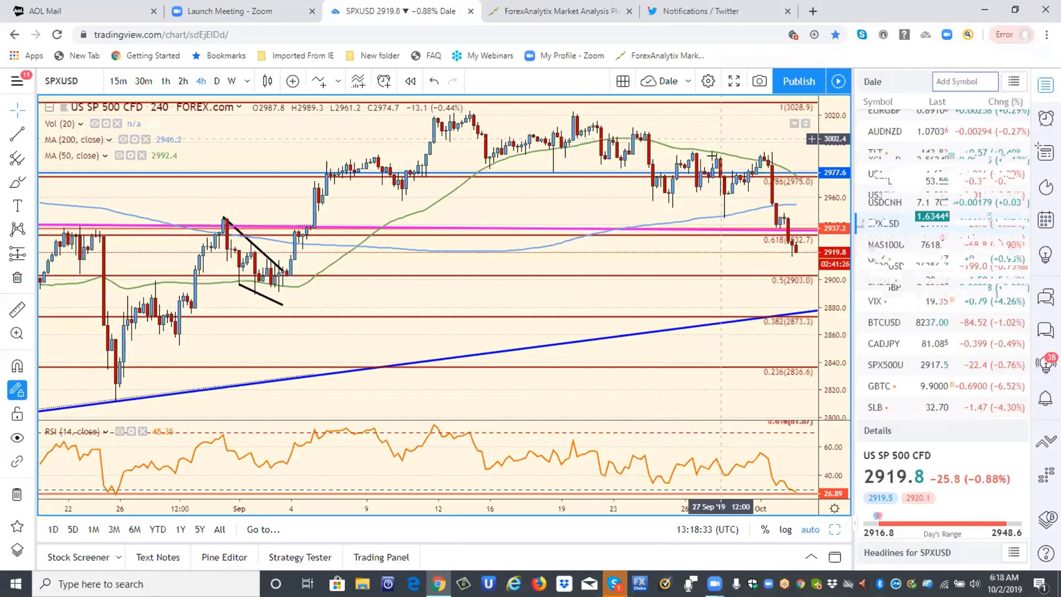
Step: Load the SLB chart from the watchlist, on daily candles
click(876, 407)
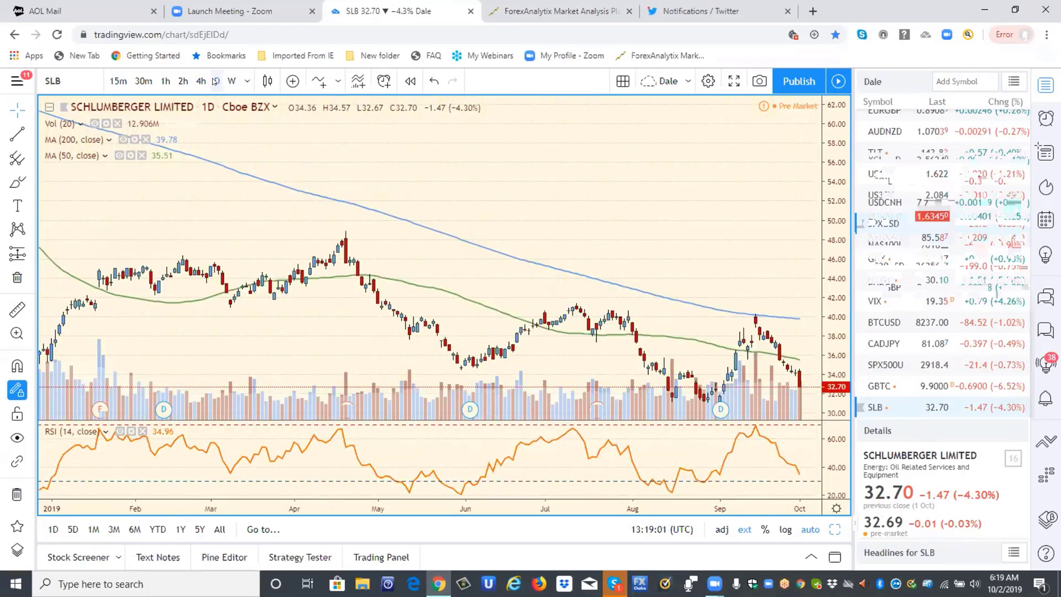
Step: Switch the SLB chart to the 1W interval
click(229, 80)
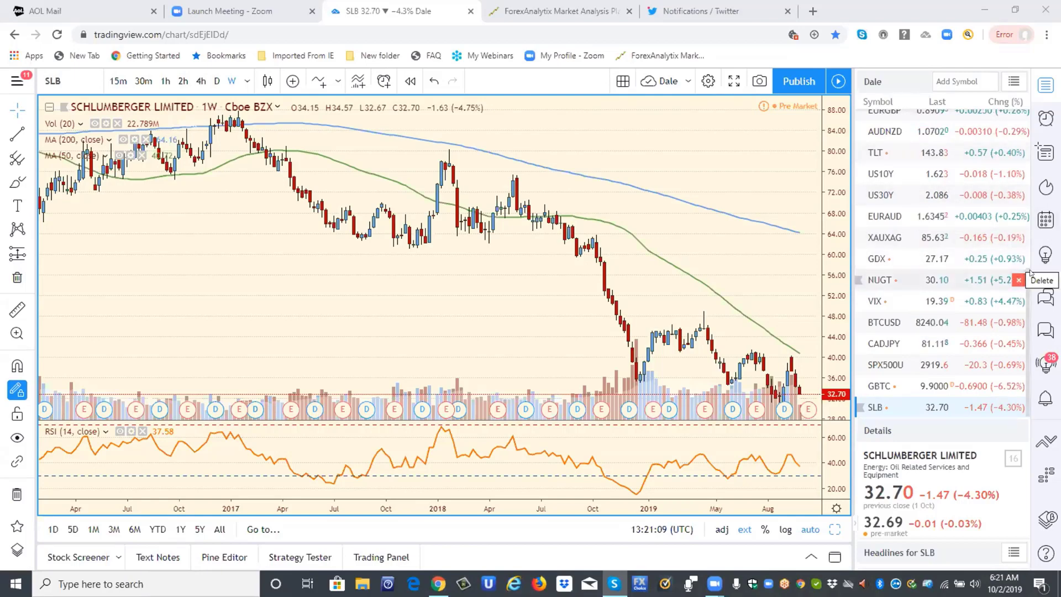
Step: Load the weekly gold CFD chart, priced around 1495, from the top of the watchlist
scroll(1024, 279, up, 5)
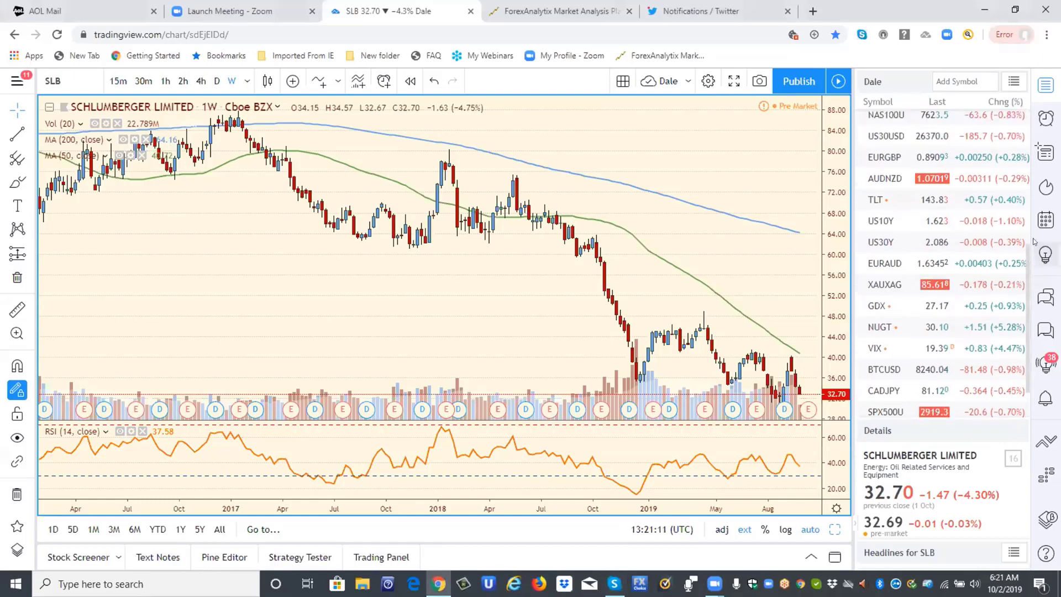
scroll(973, 260, up, 3)
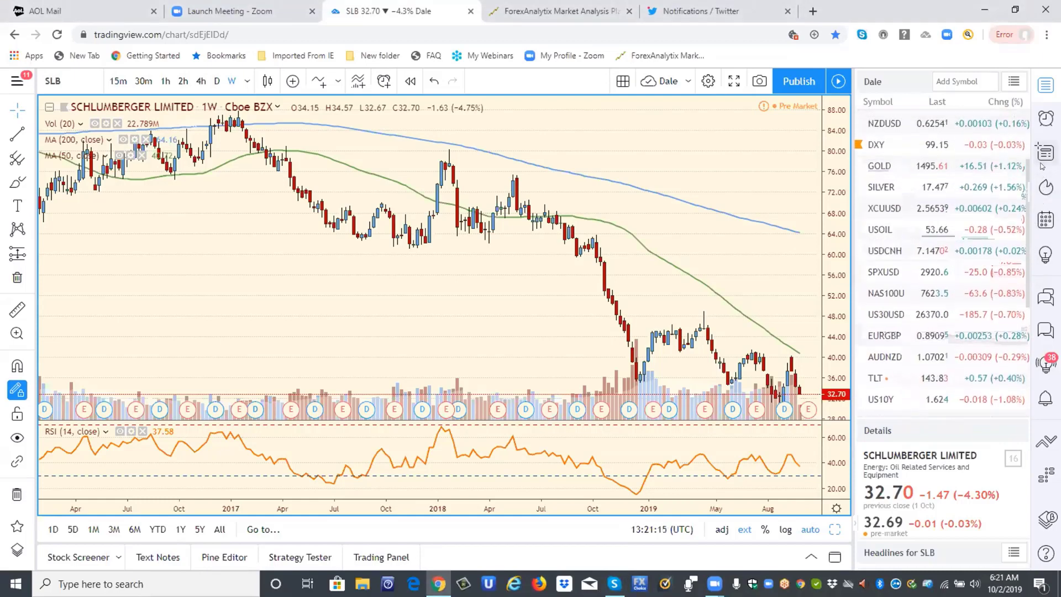
click(879, 165)
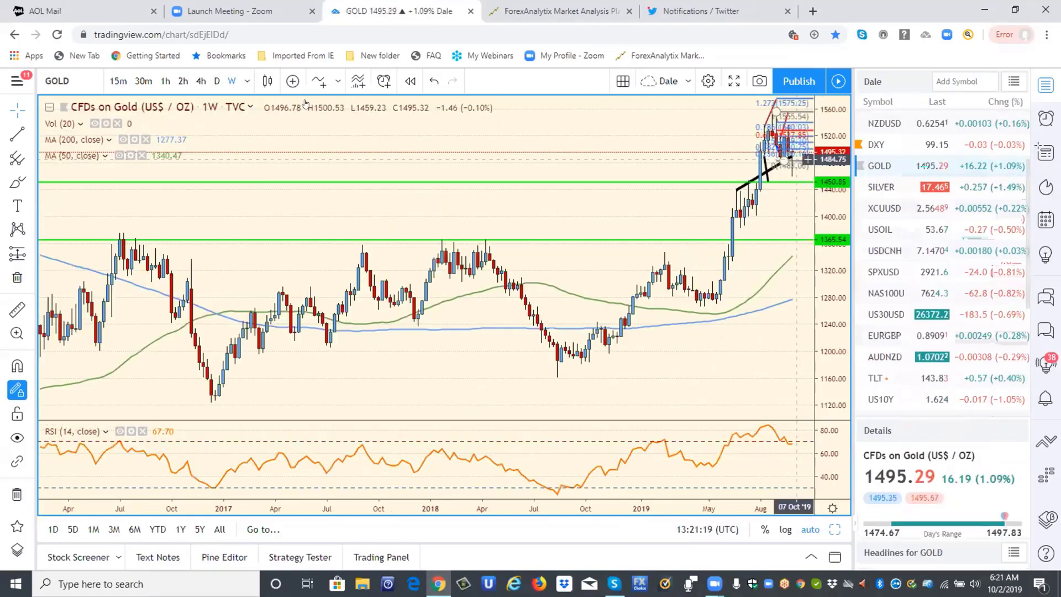
Step: Show gold in 4-hour candles, then load the 4-hour silver CFD chart near 17.47
click(201, 80)
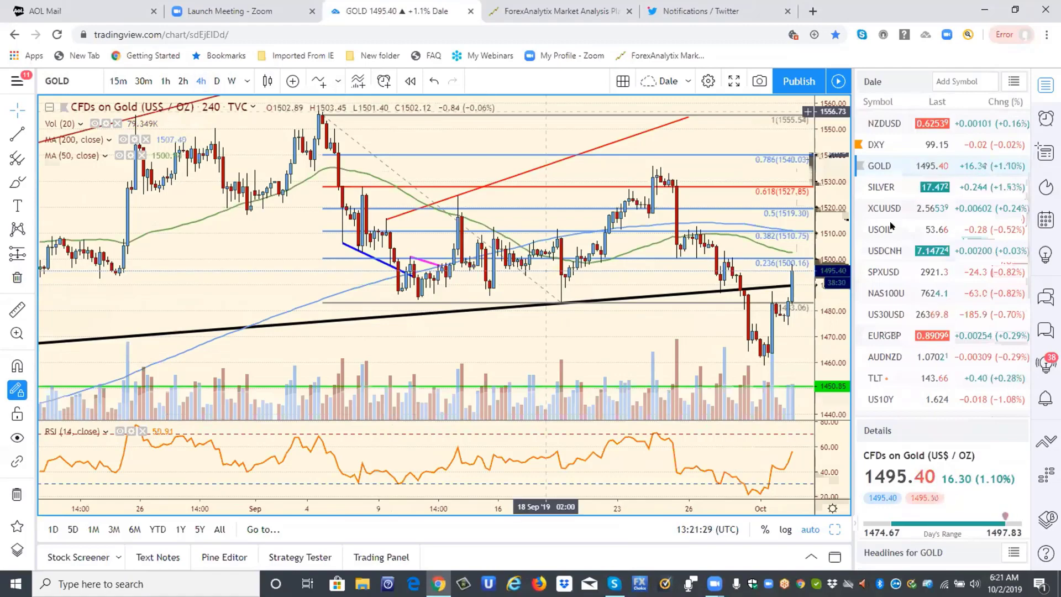
click(883, 188)
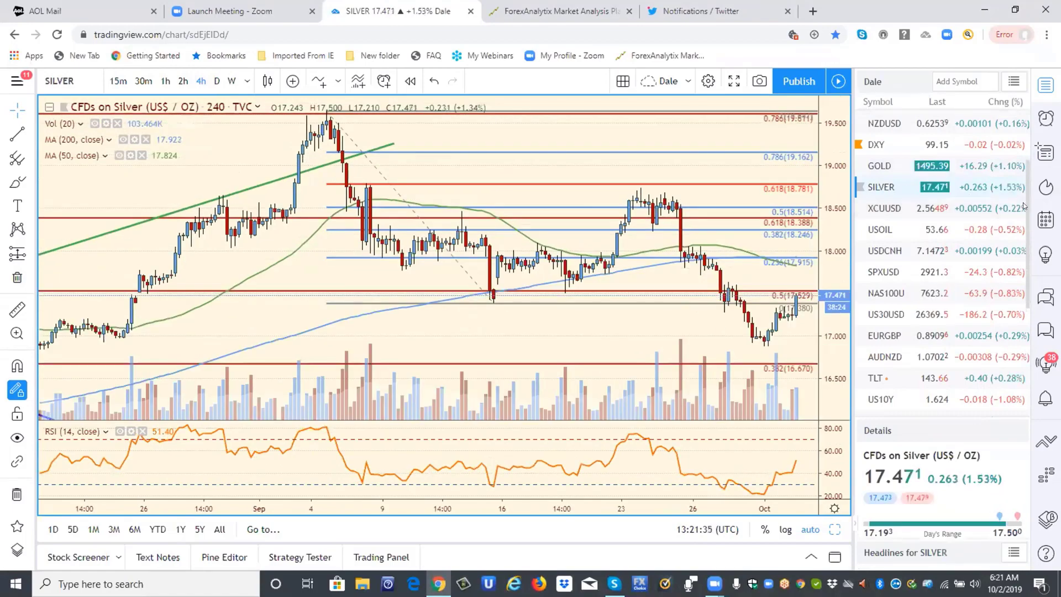
scroll(1031, 166, up, 1)
scroll(1035, 164, up, 1)
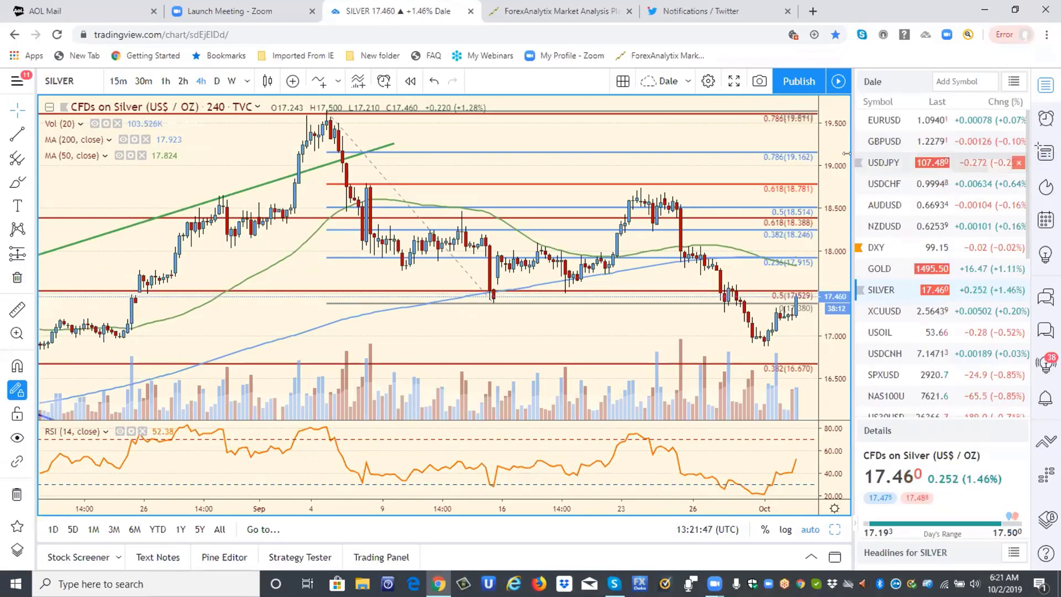
Step: Load the 4-hour USDJPY chart, priced near 107.50, from the watchlist
click(871, 161)
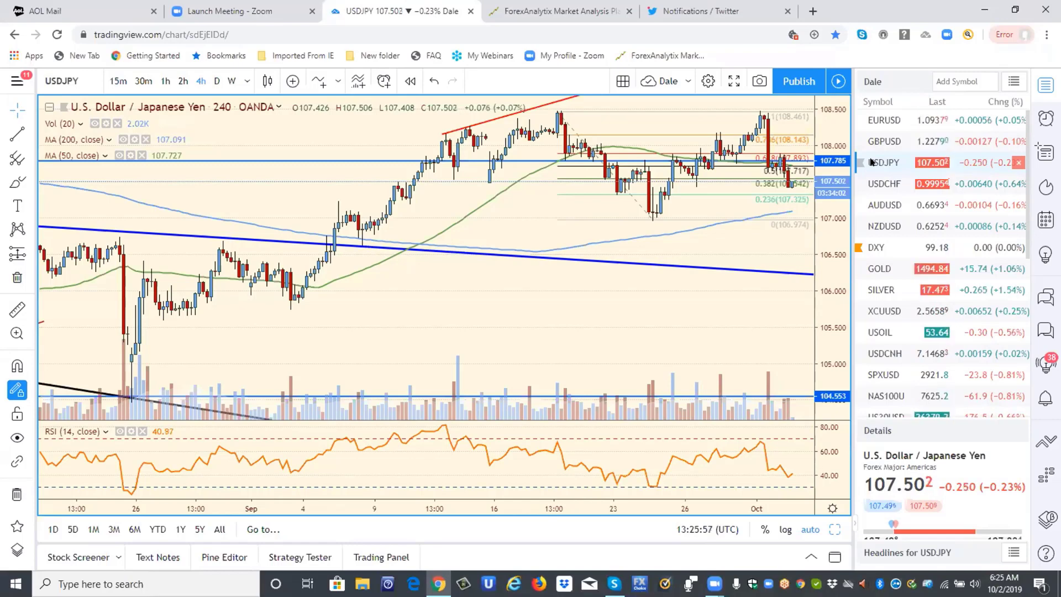
Step: Go to Twitter Notifications and read through the Mentions feed of recent replies and tweets
click(685, 13)
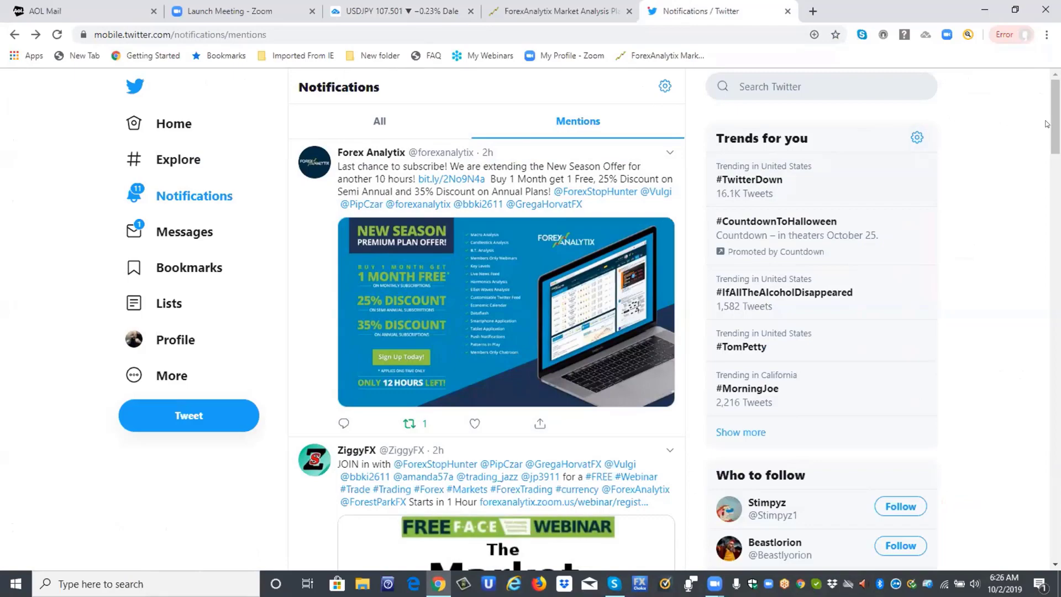
drag(1055, 117, 1055, 232)
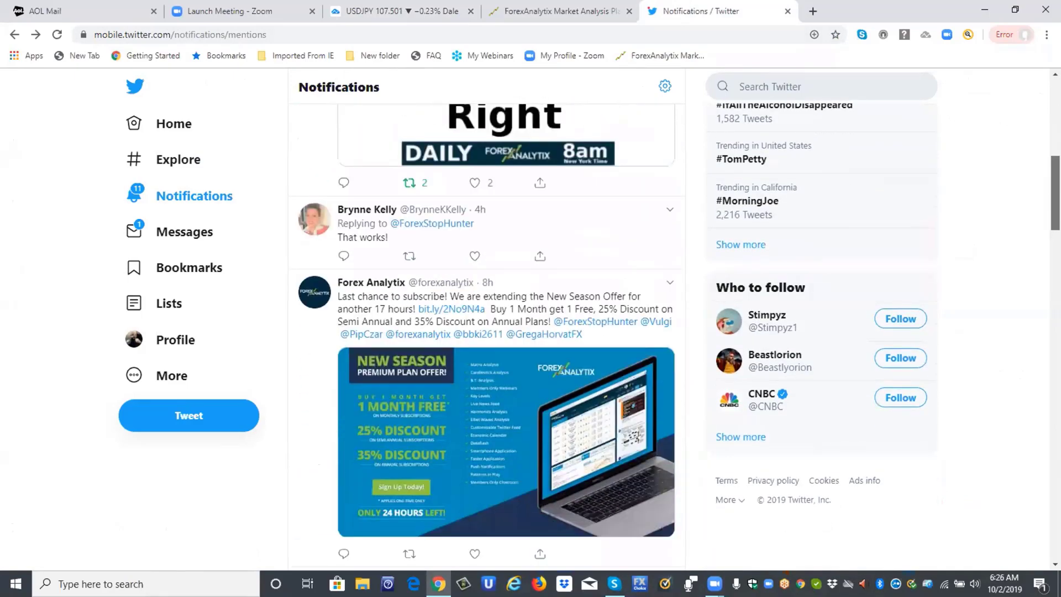
scroll(480, 254, down, 5)
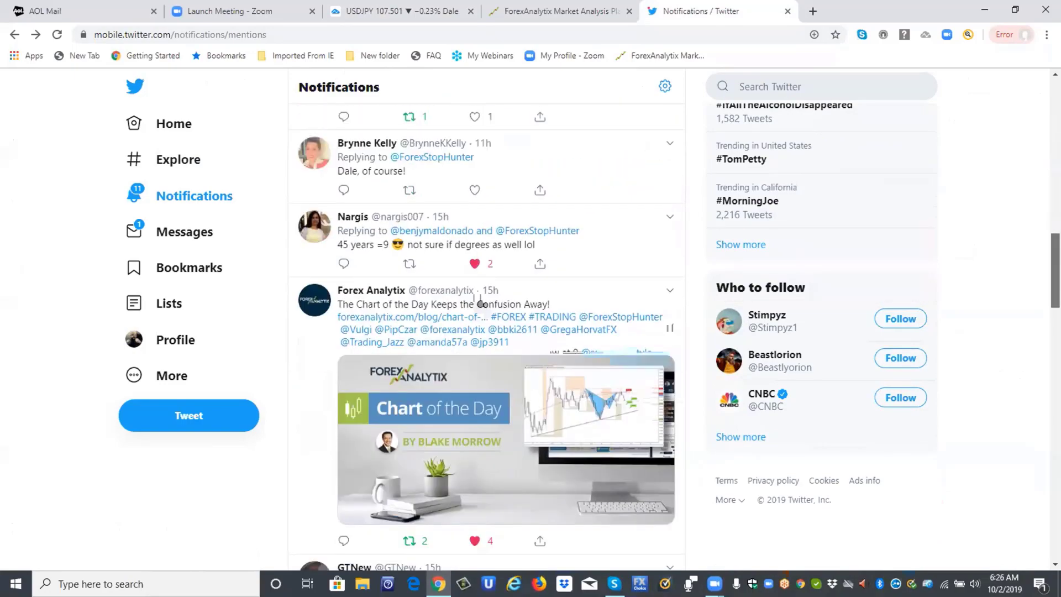
scroll(480, 253, down, 2)
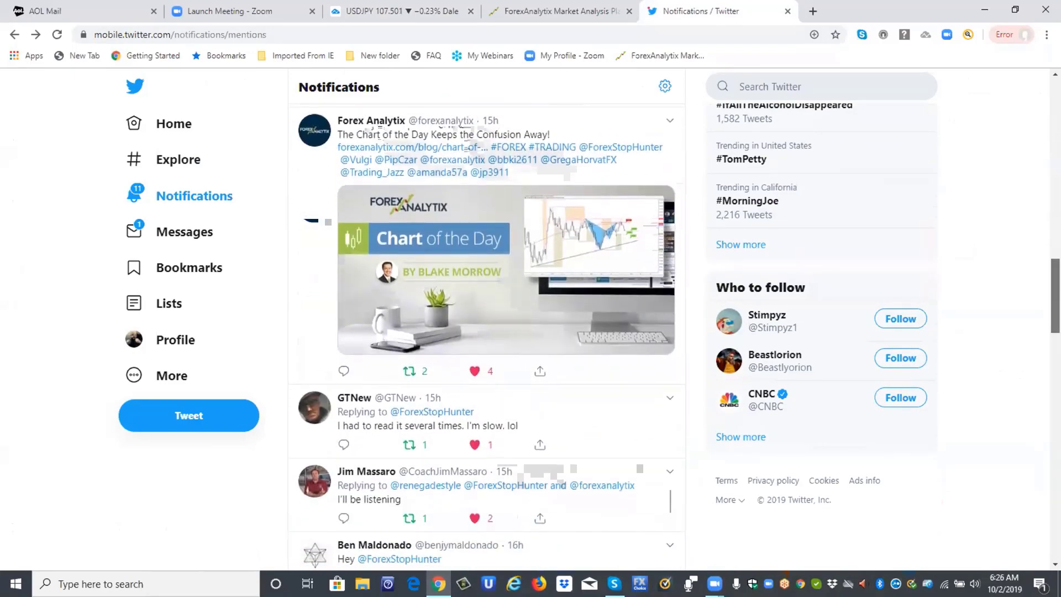
scroll(480, 253, down, 3)
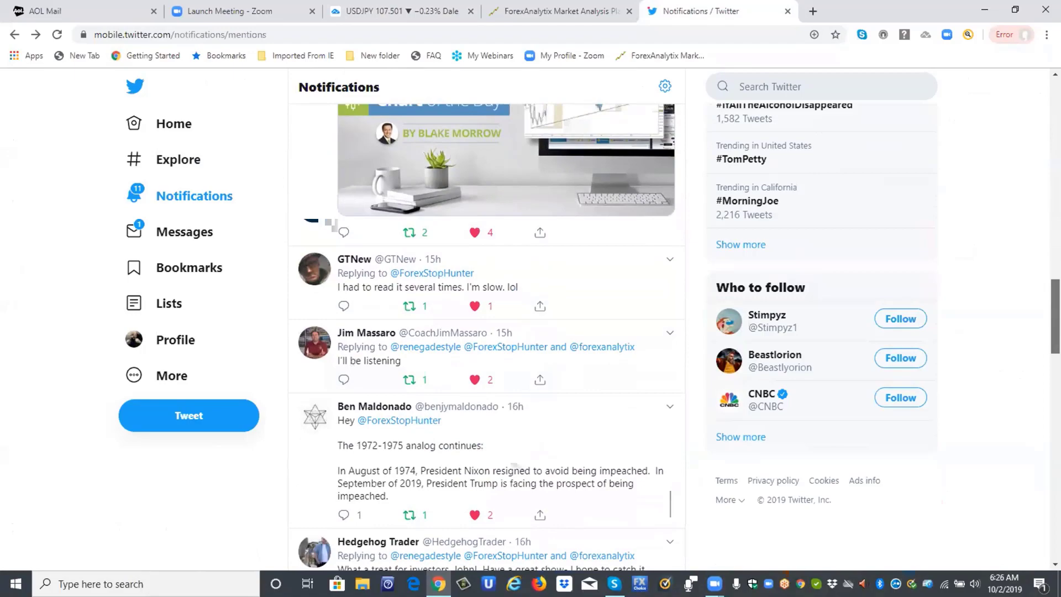
scroll(671, 504, down, 3)
scroll(670, 506, down, 6)
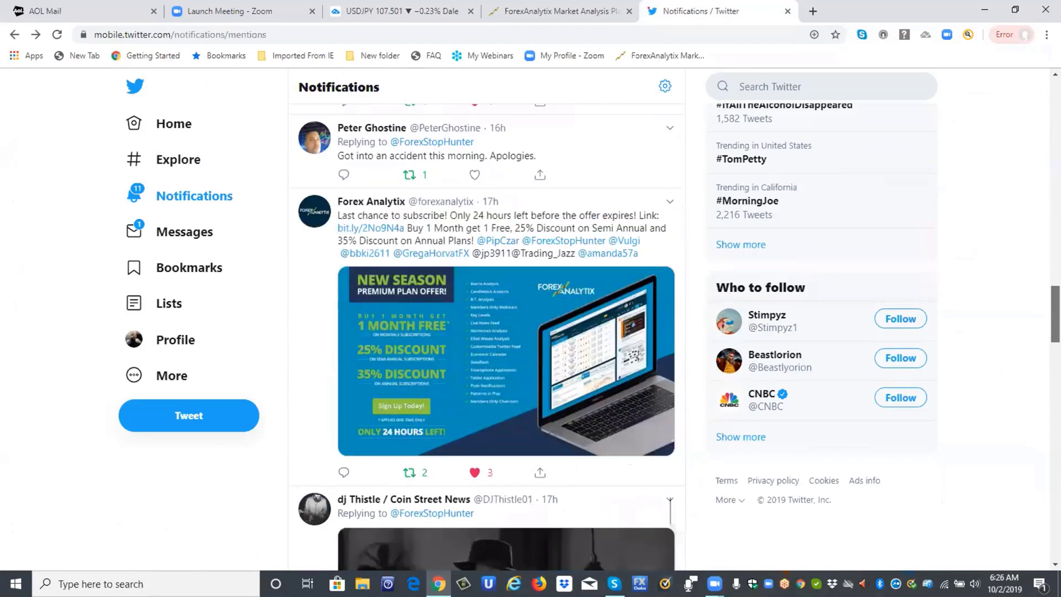
scroll(670, 508, down, 4)
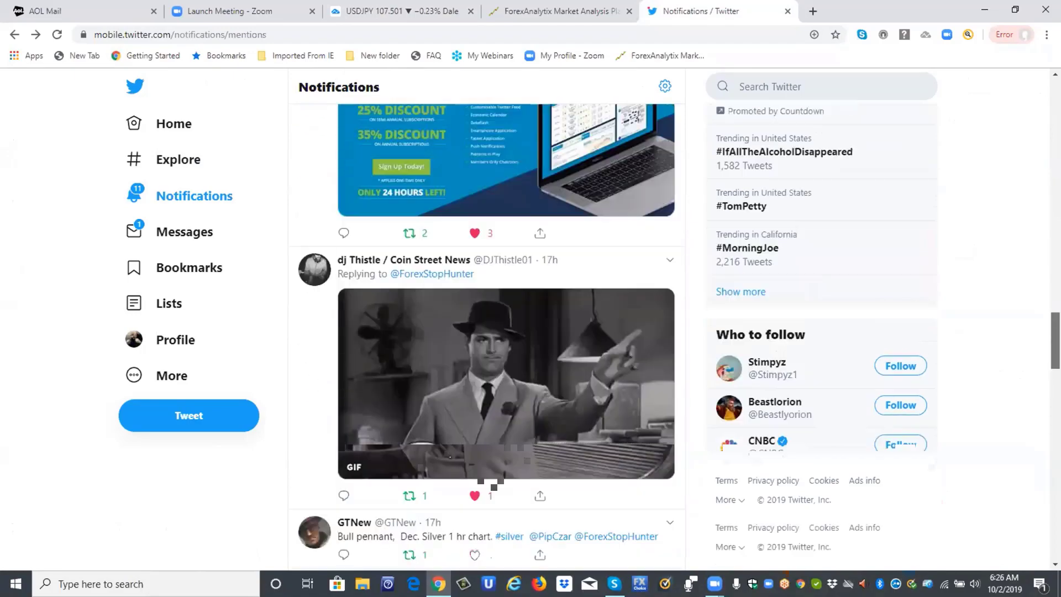
scroll(670, 507, up, 3)
scroll(486, 338, up, 5)
scroll(487, 337, up, 2)
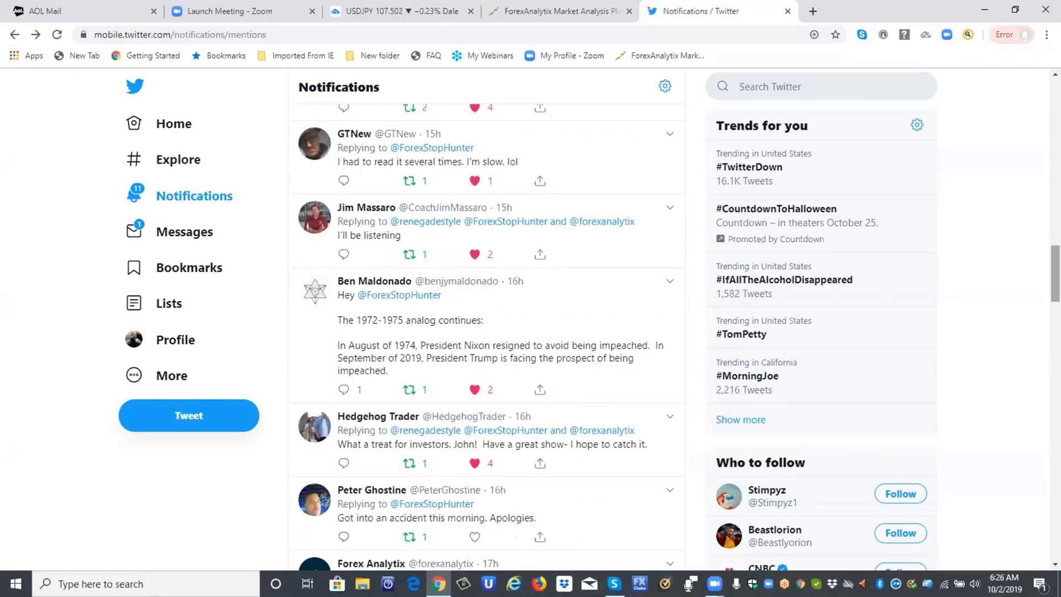